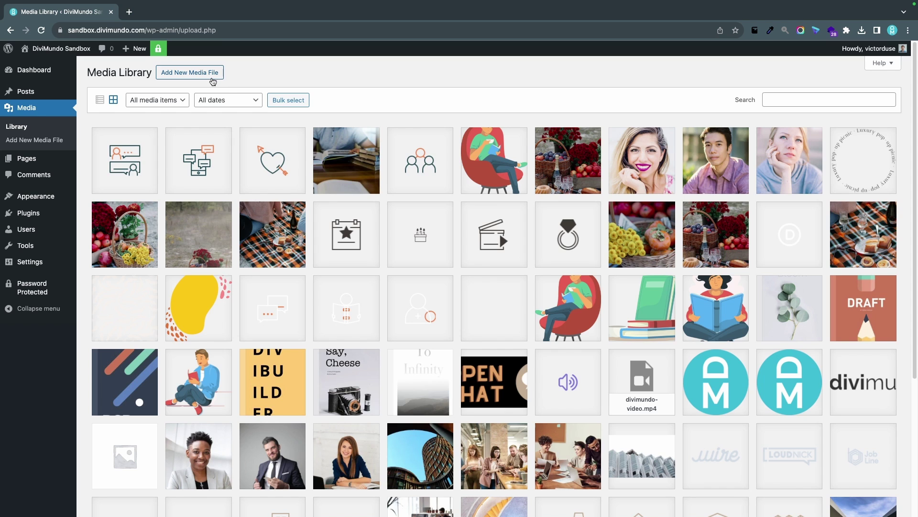
Upload our-staff.jpg from the Desktop as a new media file in the Media Library.
left_click(213, 80)
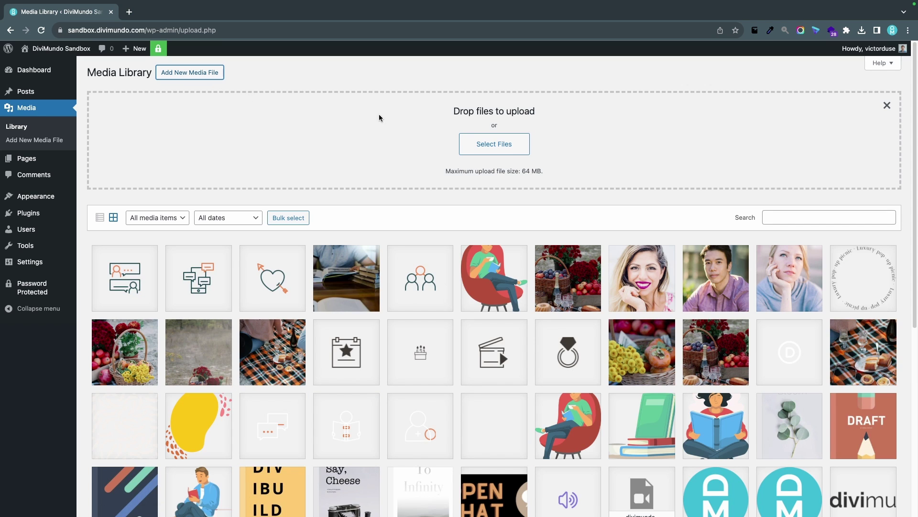
left_click(462, 139)
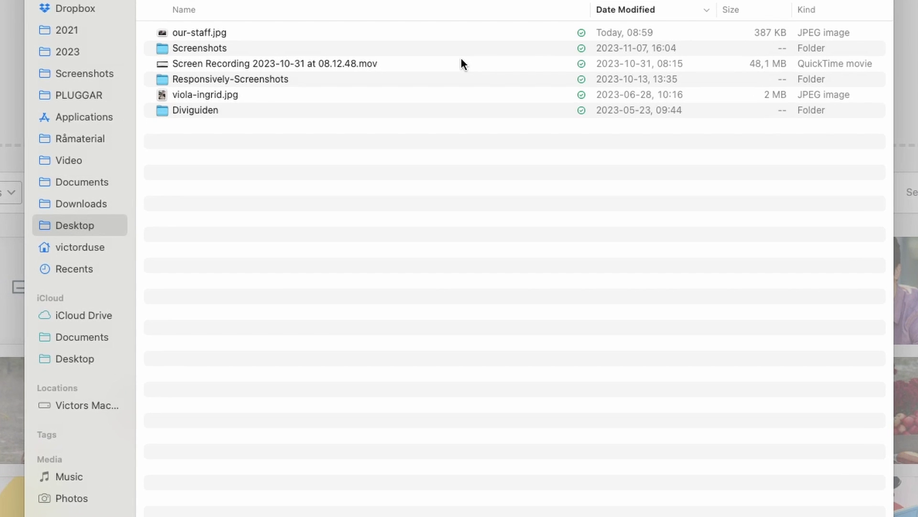
left_click(440, 36)
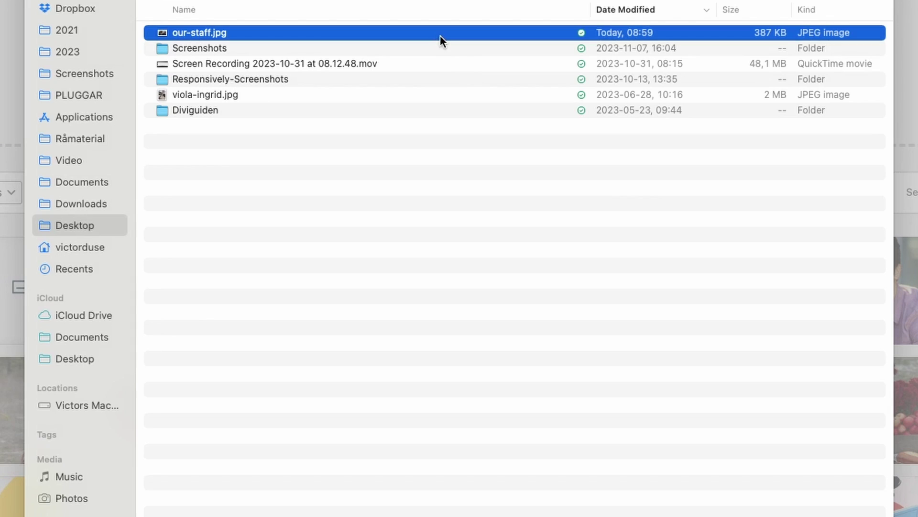
double_click(440, 36)
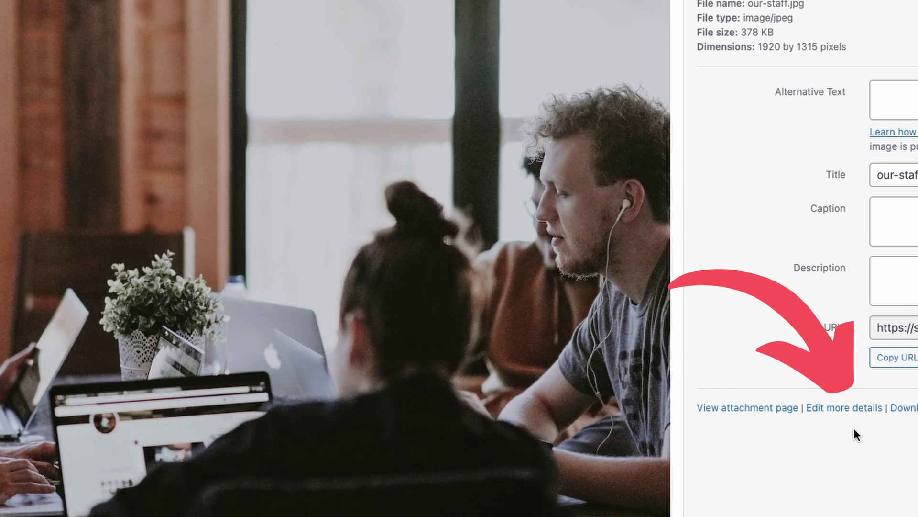
Open the full Edit Media page for the our-staff image.
left_click(854, 411)
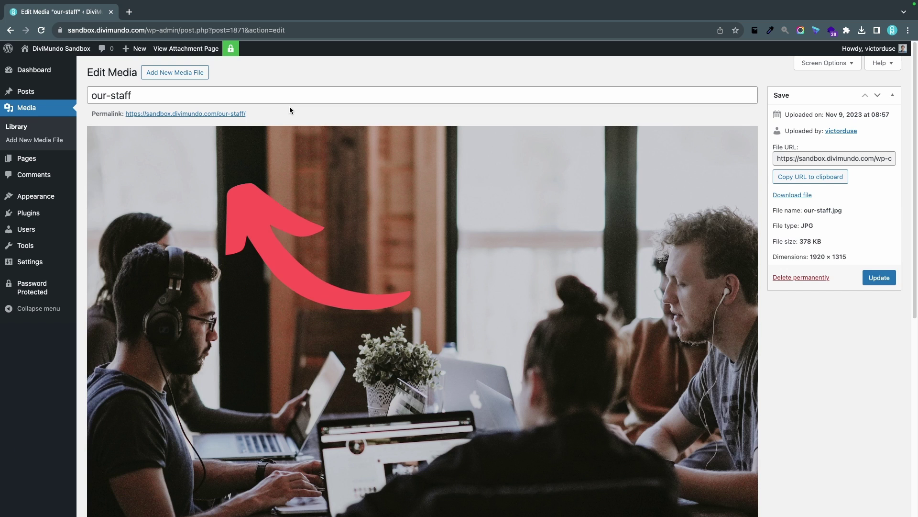
View the our-staff attachment page and original image file, then select the page address.
left_click(239, 114)
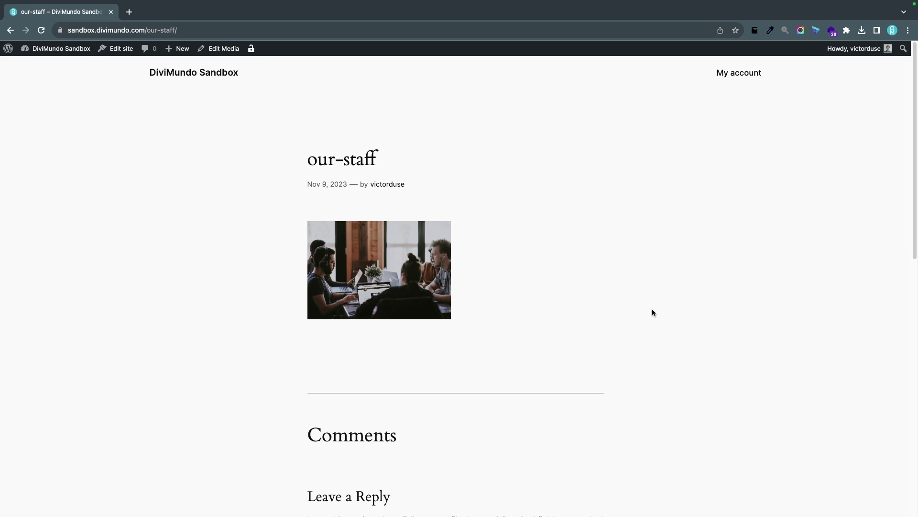
left_click(391, 300)
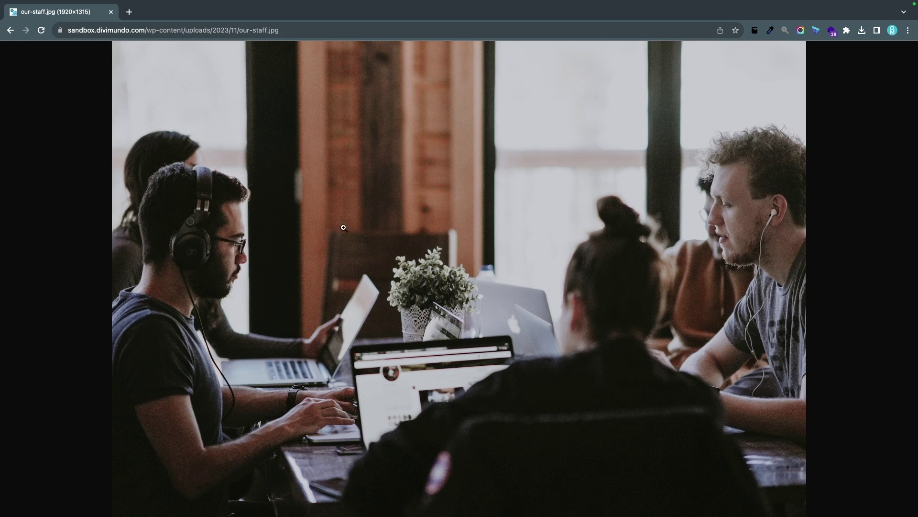
left_click(10, 30)
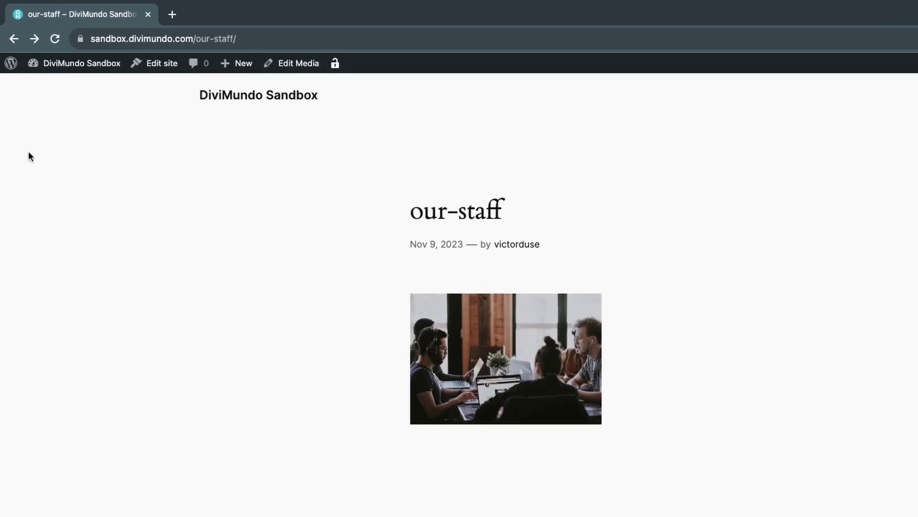
left_click(246, 30)
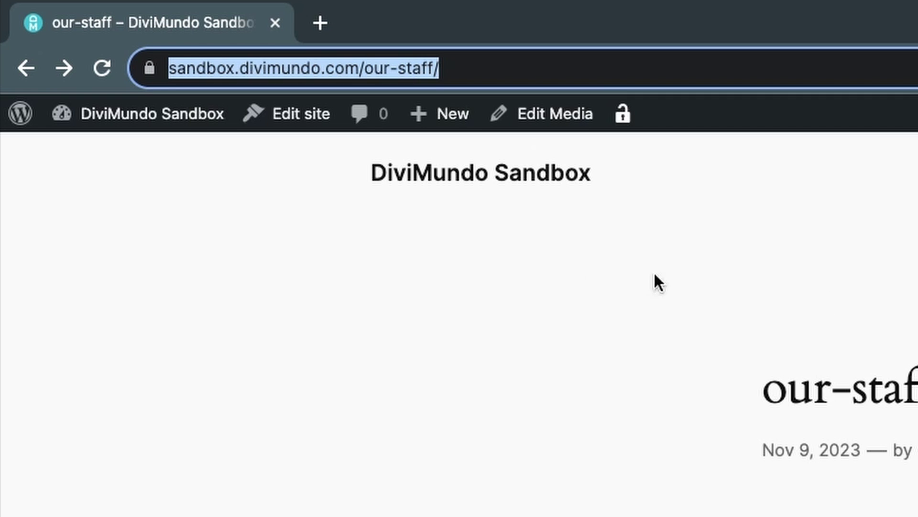
Create and publish a new page titled 'Our staff', which receives the slug our-staff-2.
mouse_move(449, 125)
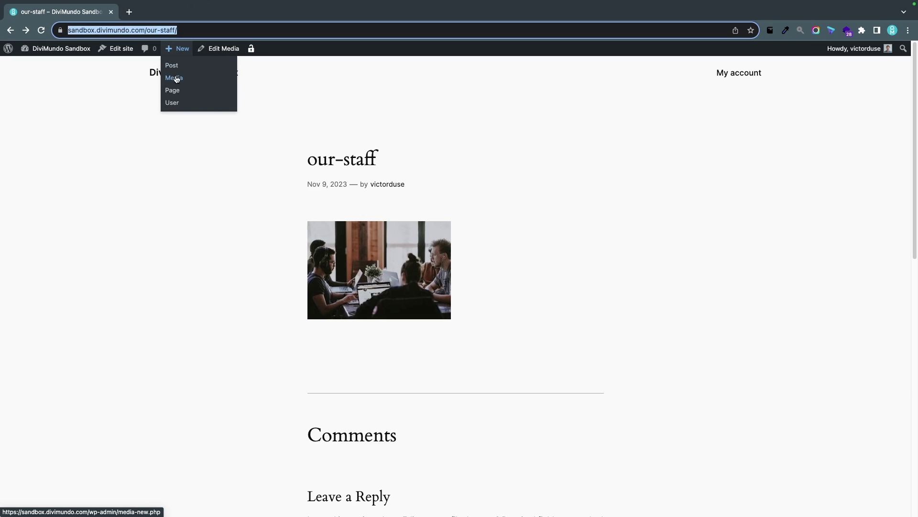
left_click(175, 96)
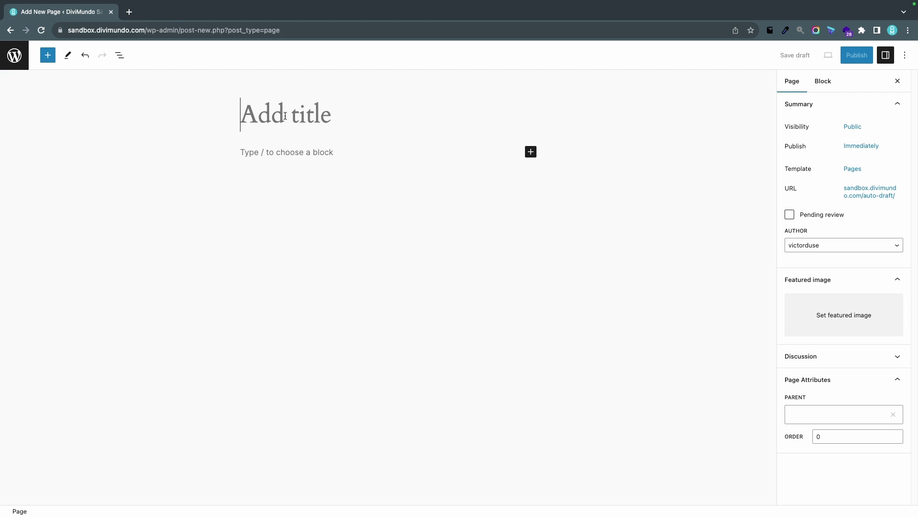
type("Our staff")
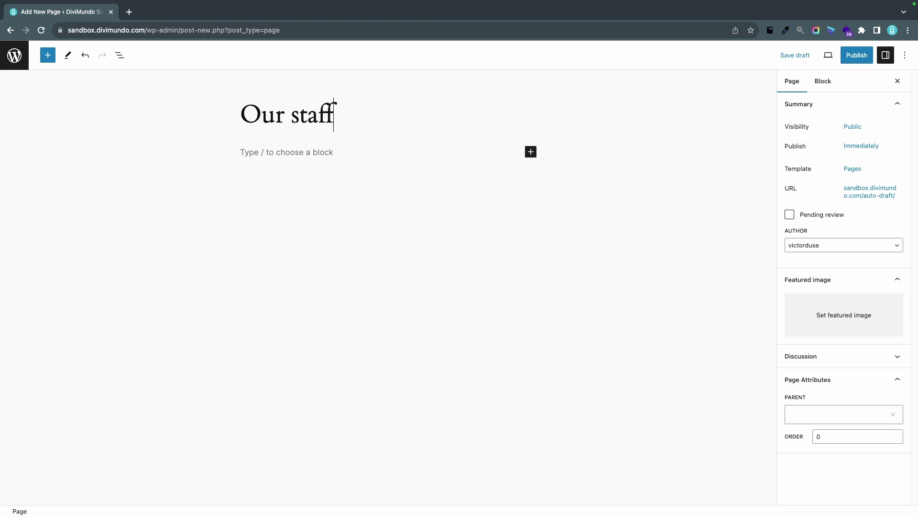
left_click(847, 56)
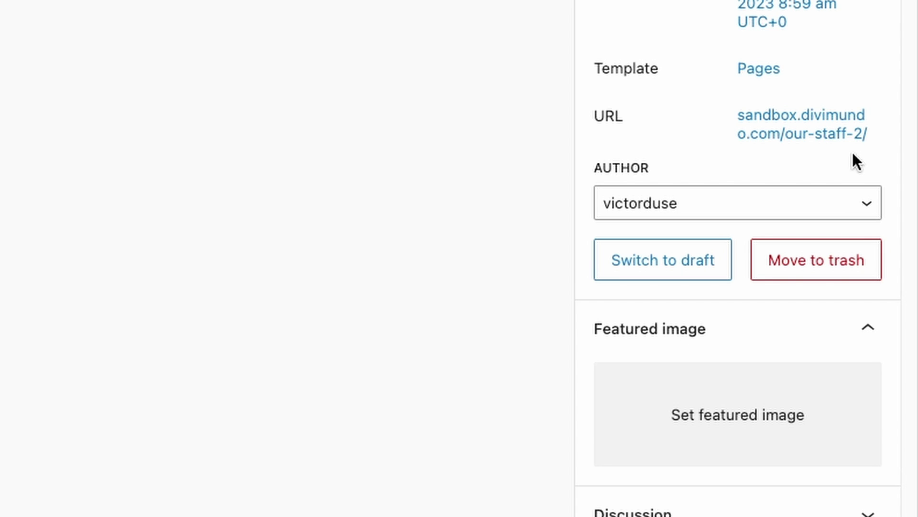
Remove '-2' from the Our staff page's permalink slug and save the page.
left_click(827, 136)
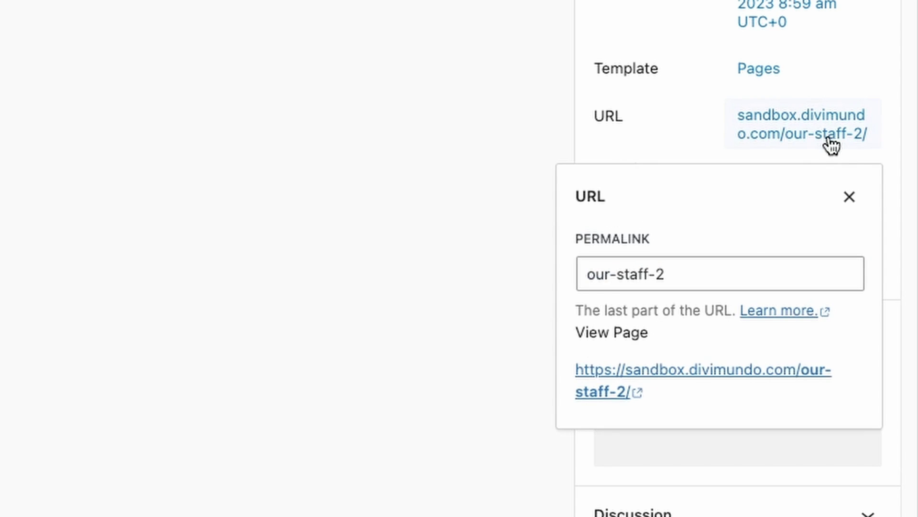
left_click(708, 275)
key("BackSpace")
key("BackSpace")
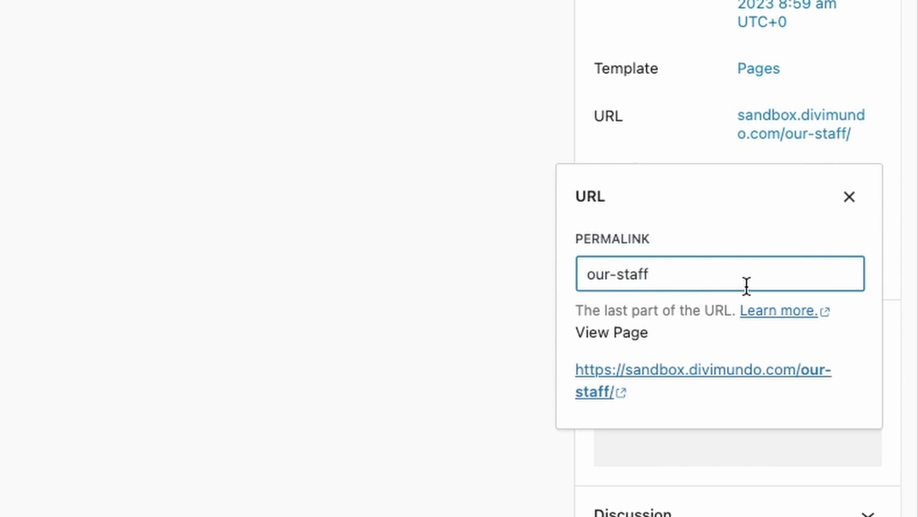
left_click(849, 200)
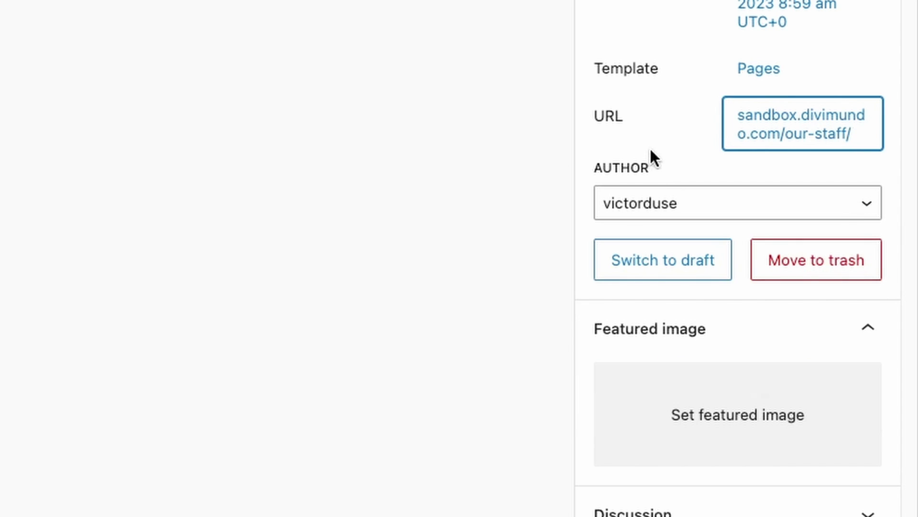
key("ctrl+s")
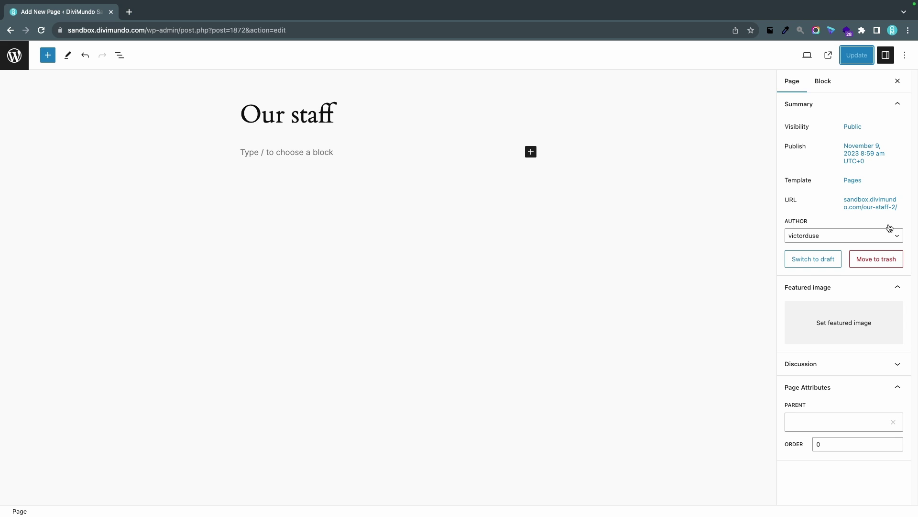
Go from the editor to the Media Library and open our-staff.jpg's full Edit Media page.
left_click(10, 58)
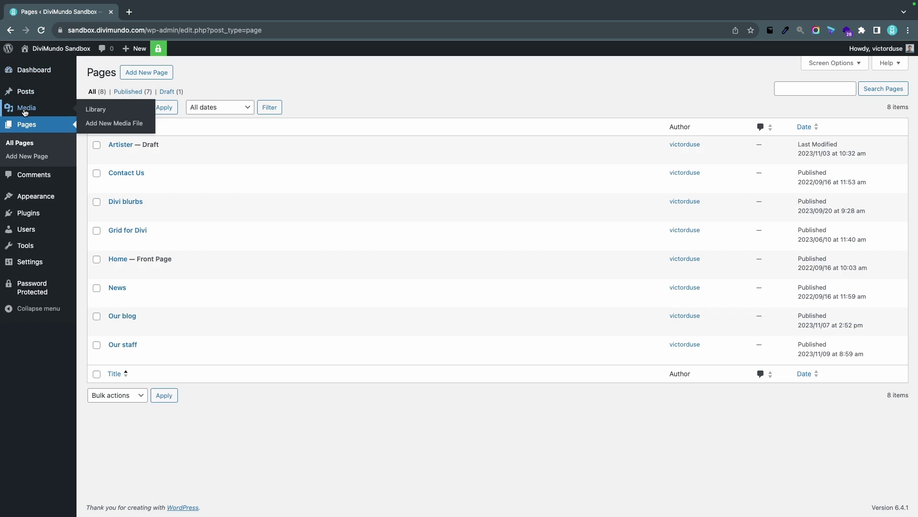
left_click(25, 109)
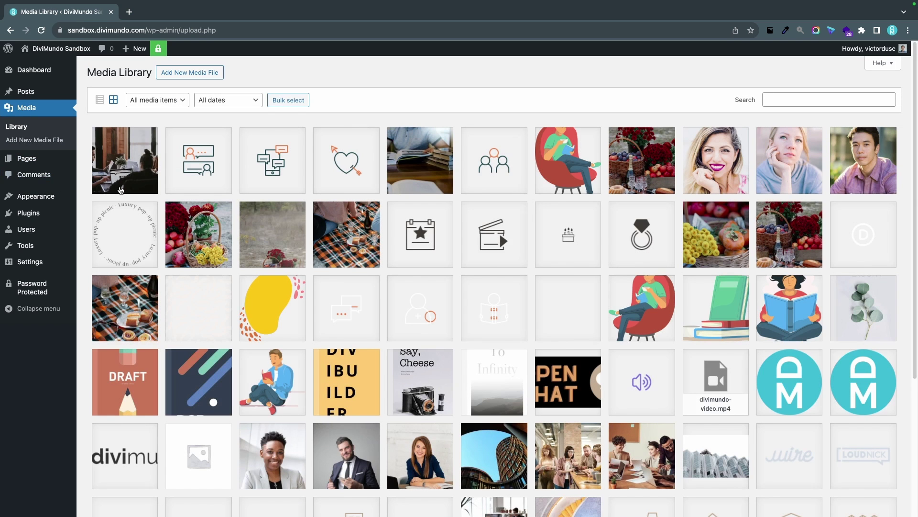
left_click(128, 166)
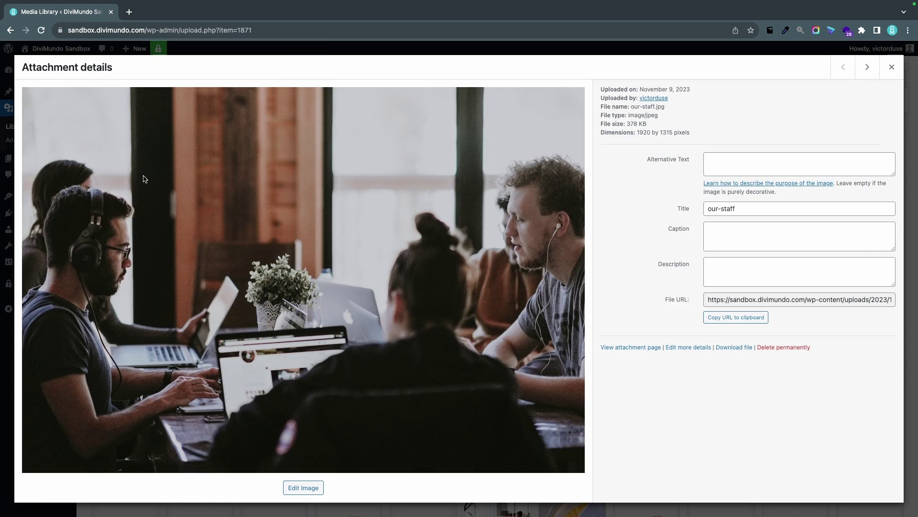
left_click(695, 351)
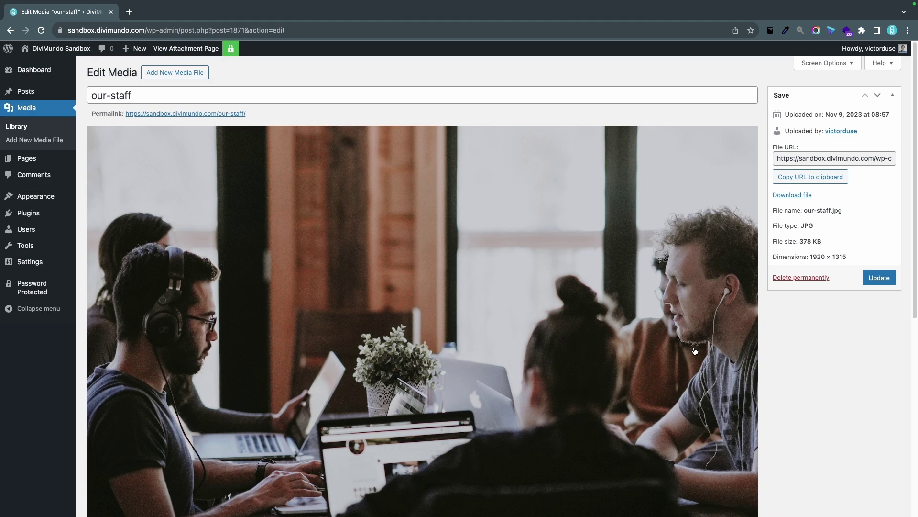
Visit the image's attachment page, return, and scroll through the Edit Media fields.
left_click(230, 115)
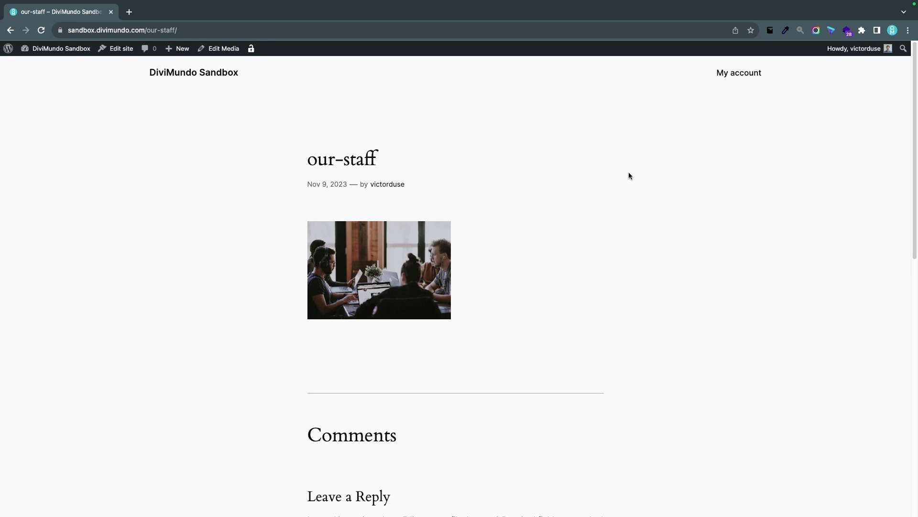
left_click(10, 30)
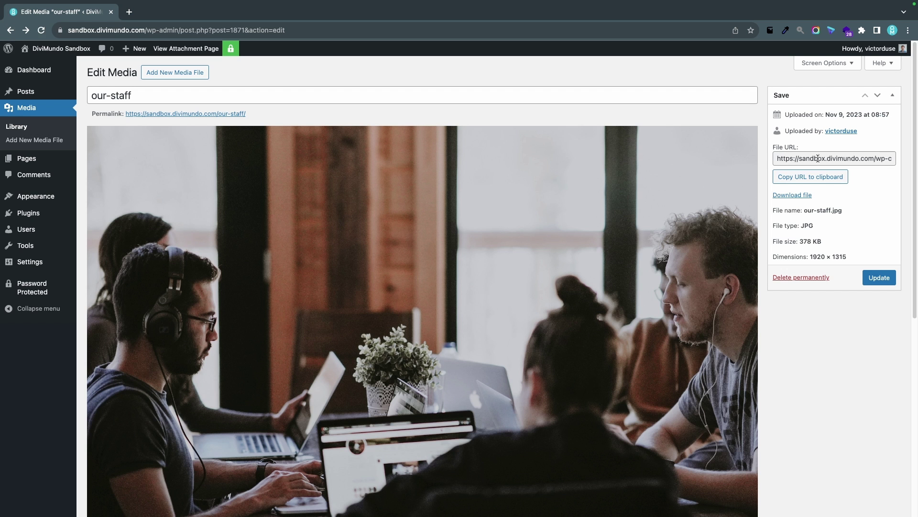
scroll(777, 240, "down", 7)
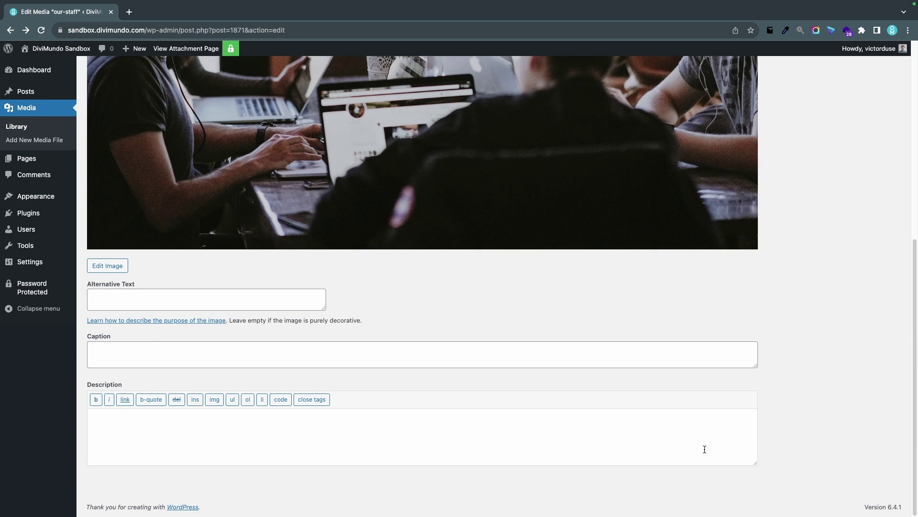
scroll(704, 448, "up", 1)
scroll(705, 448, "up", 7)
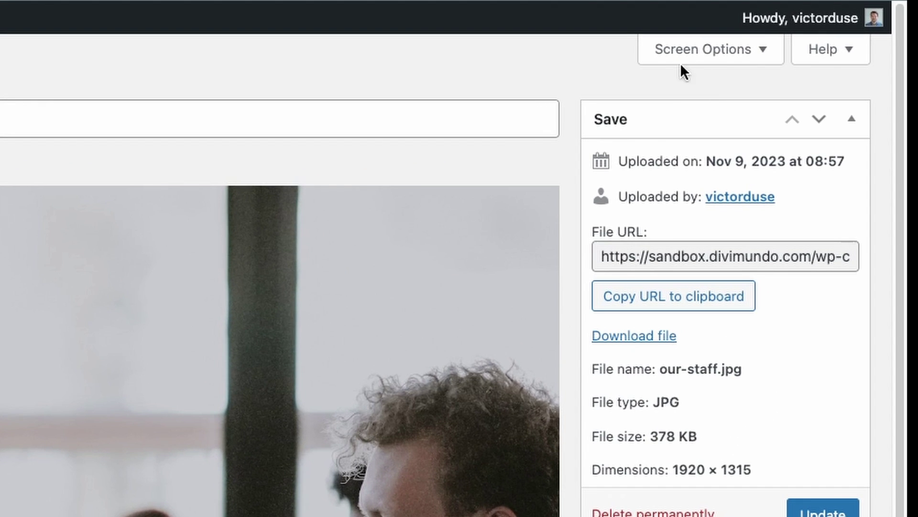
Tick Slug in Screen Options and collapse the Screen Options panel.
left_click(701, 50)
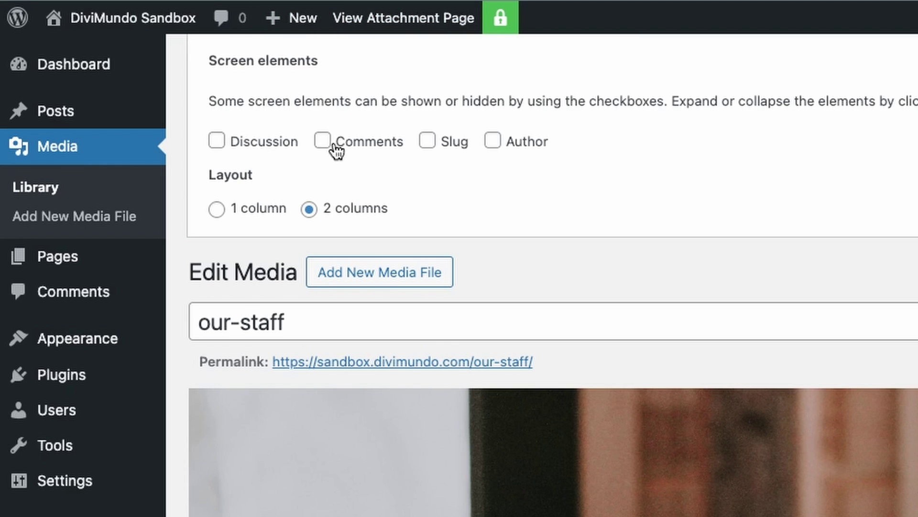
left_click(446, 151)
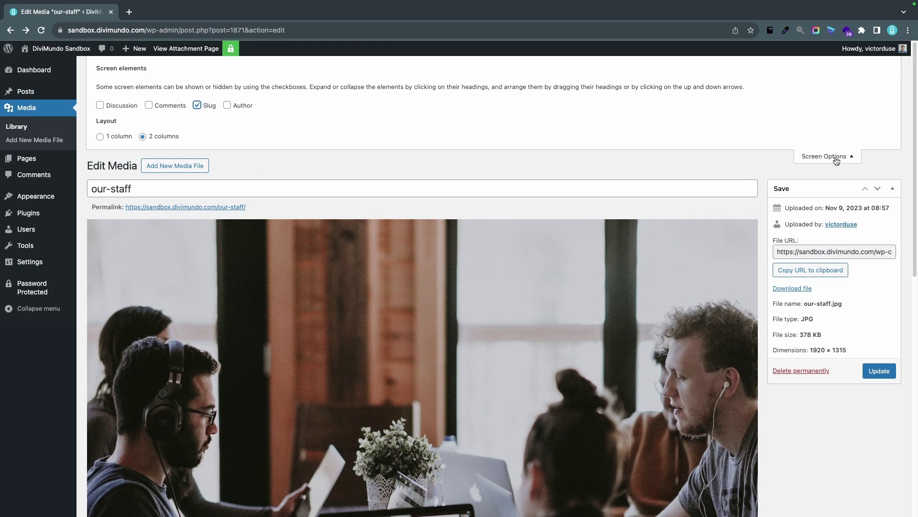
left_click(828, 156)
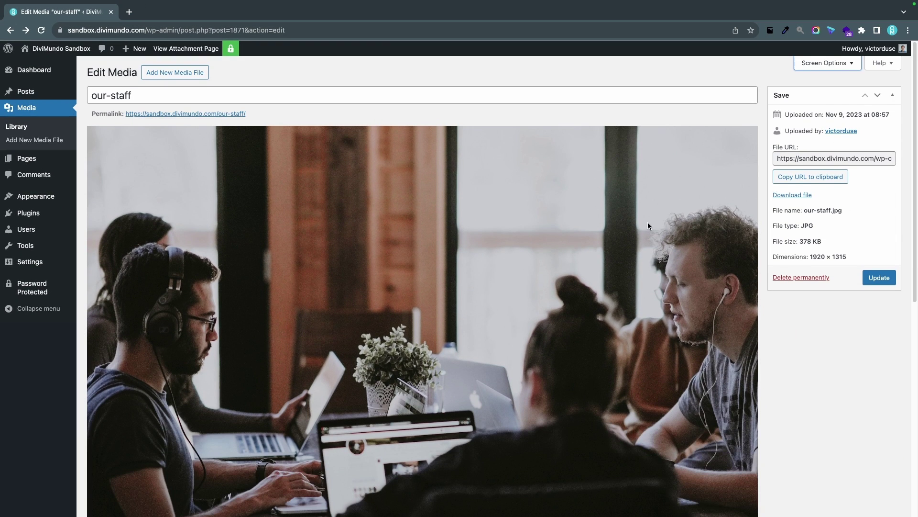
Insert 'amazing-' to make the image slug our-amazing-staff, update, and inspect its file URL.
scroll(648, 223, "down", 10)
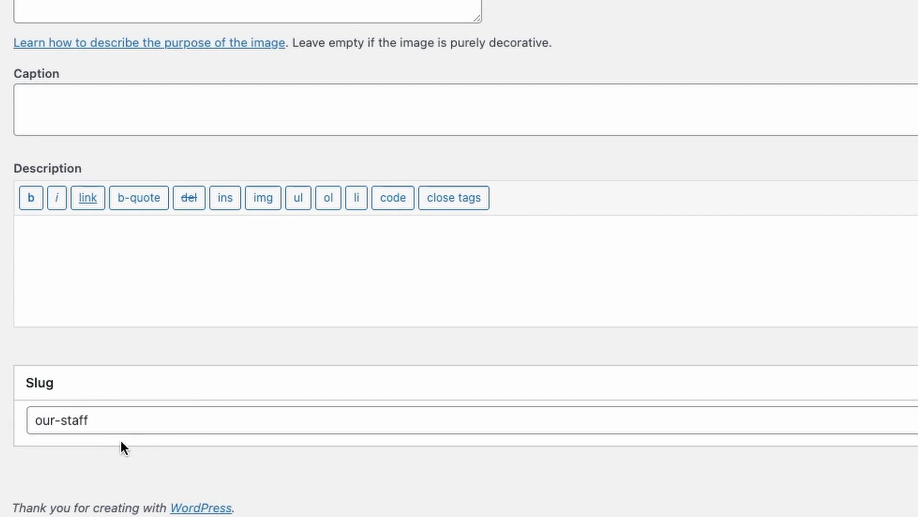
left_click(61, 419)
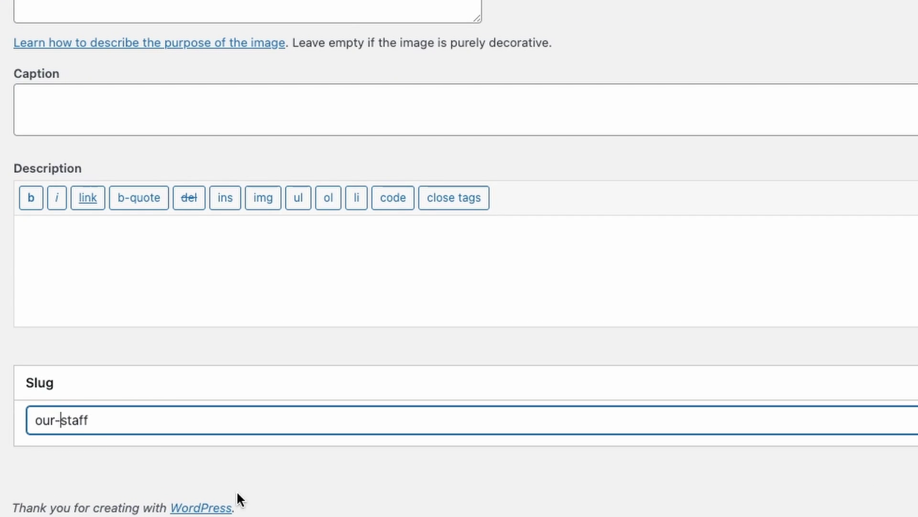
type("amazing-")
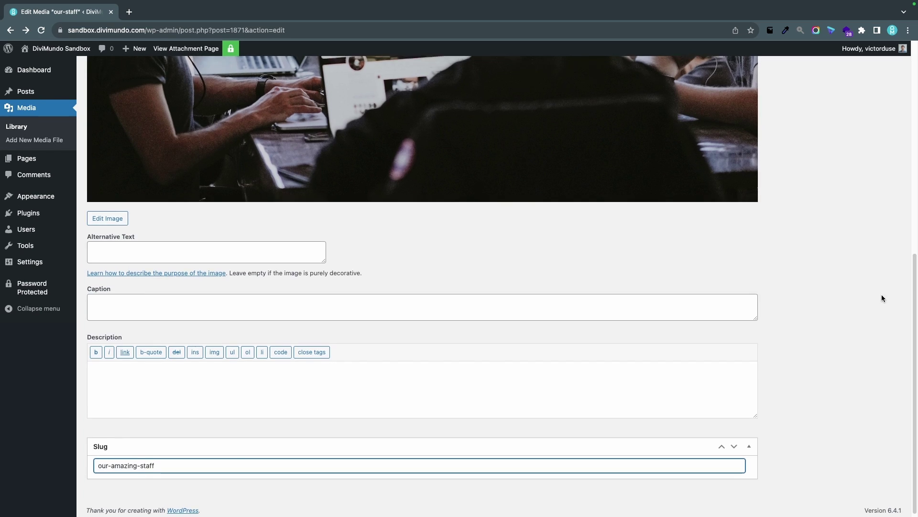
scroll(882, 295, "up", 10)
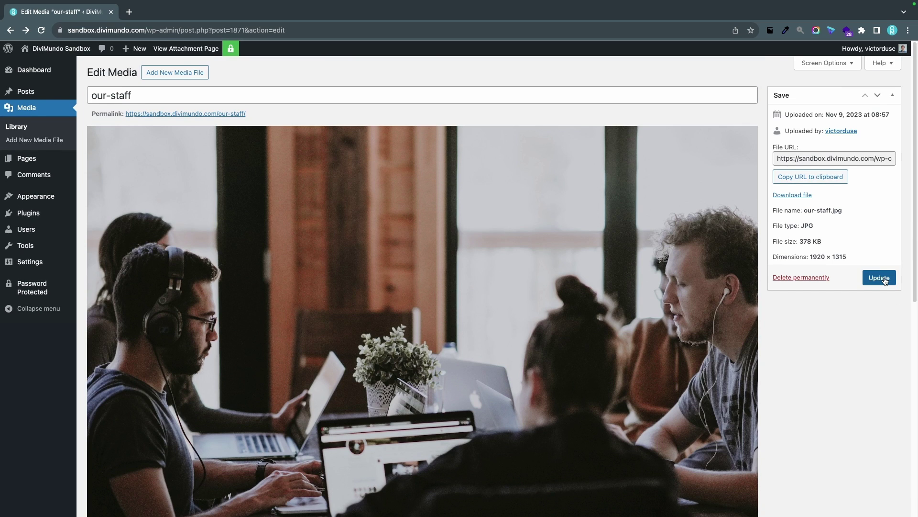
left_click(880, 278)
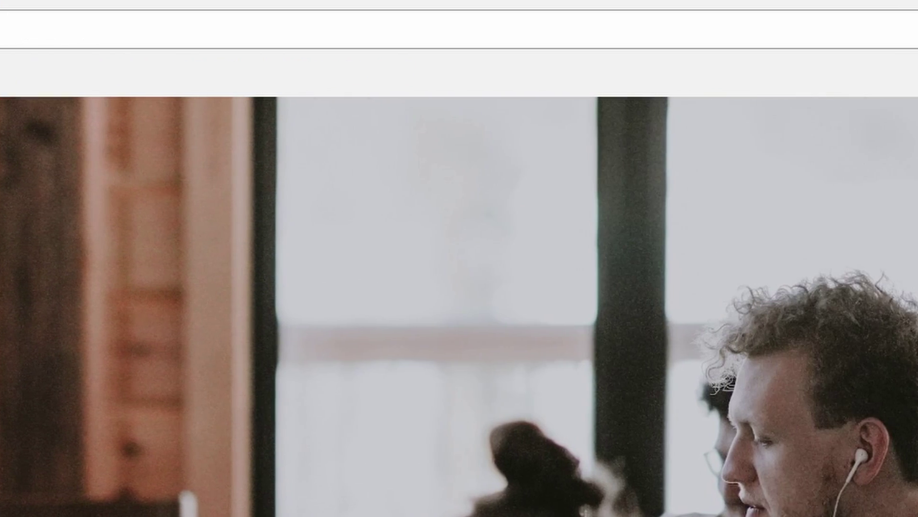
left_click_drag(668, 167, 869, 176)
Check the end of the file URL, then permanently delete the our-staff.jpg attachment.
left_click(815, 167)
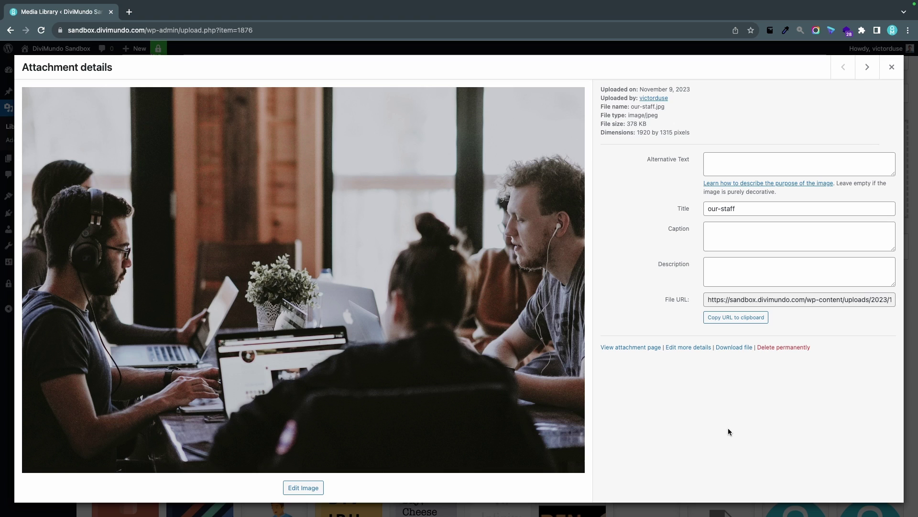
left_click(798, 350)
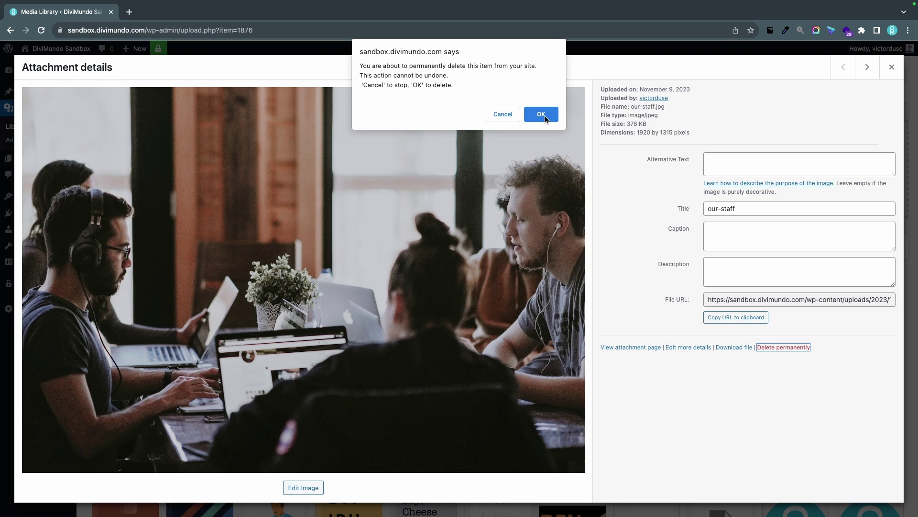
left_click(541, 115)
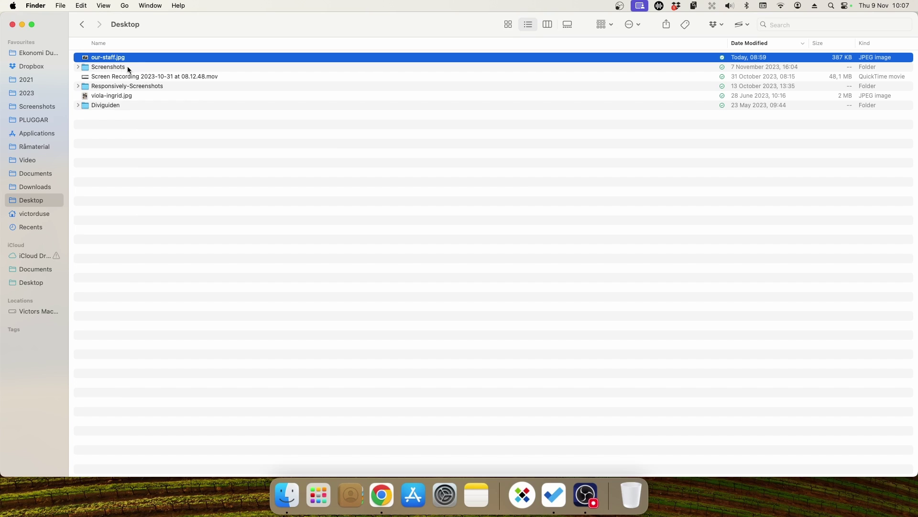
Rename the Desktop image our-staff.jpg to ourstaff.jpg by removing the hyphen.
left_click(109, 58)
key("Right")
key("Right")
key("Right")
key("Right")
key("BackSpace")
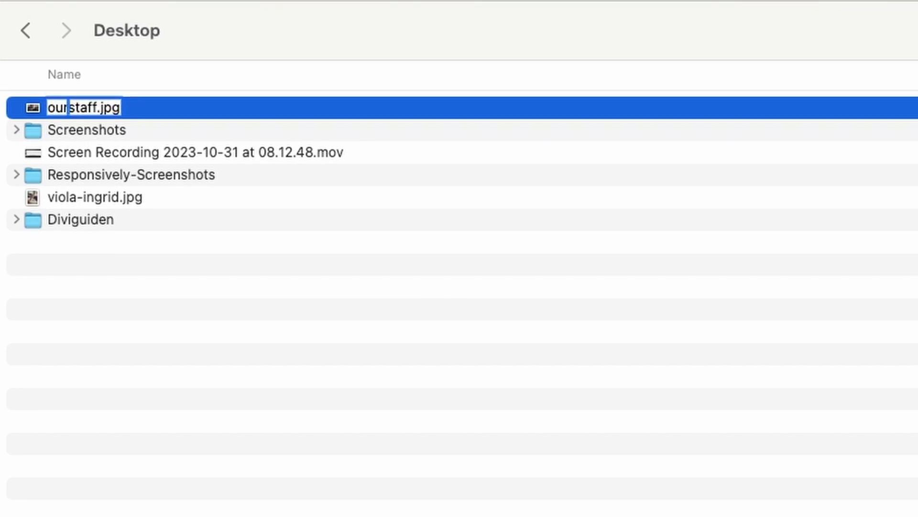
key("Return")
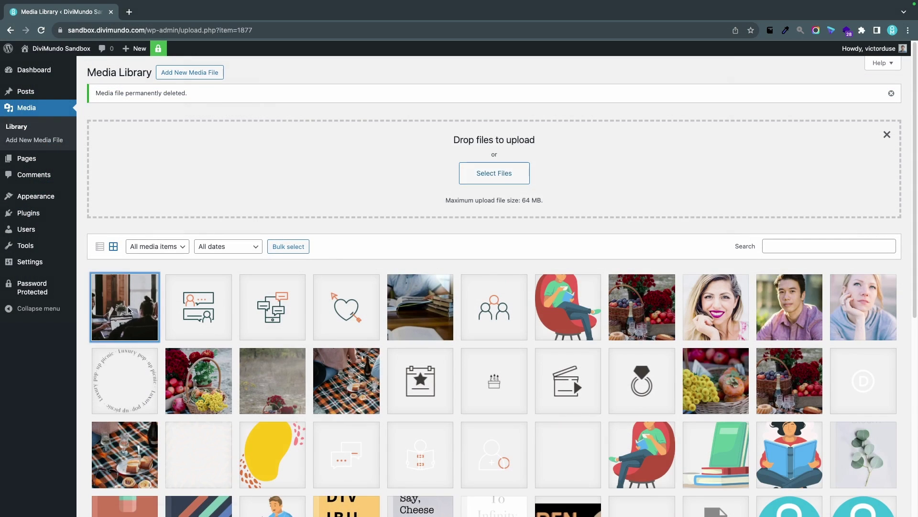
Open the Edit Media page for the staff photo, whose permalink ends in /our-amazing-staff/.
left_click(128, 306)
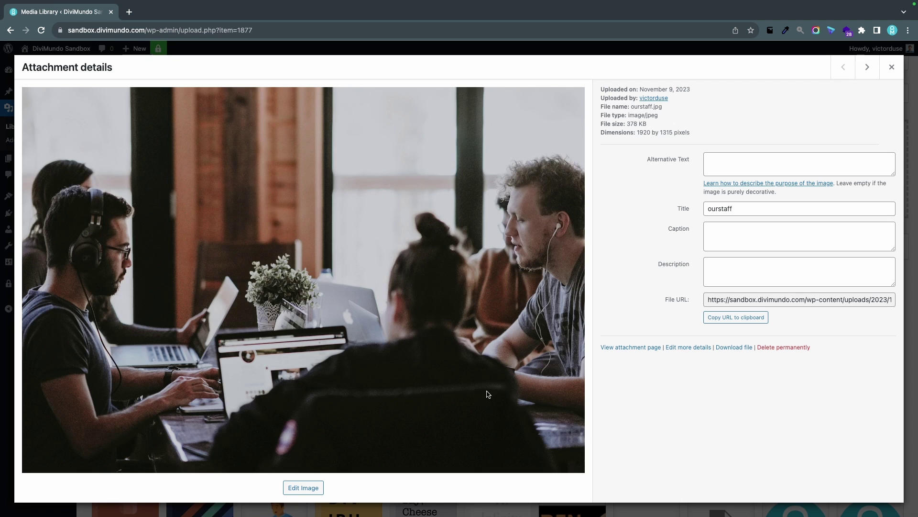
left_click(694, 347)
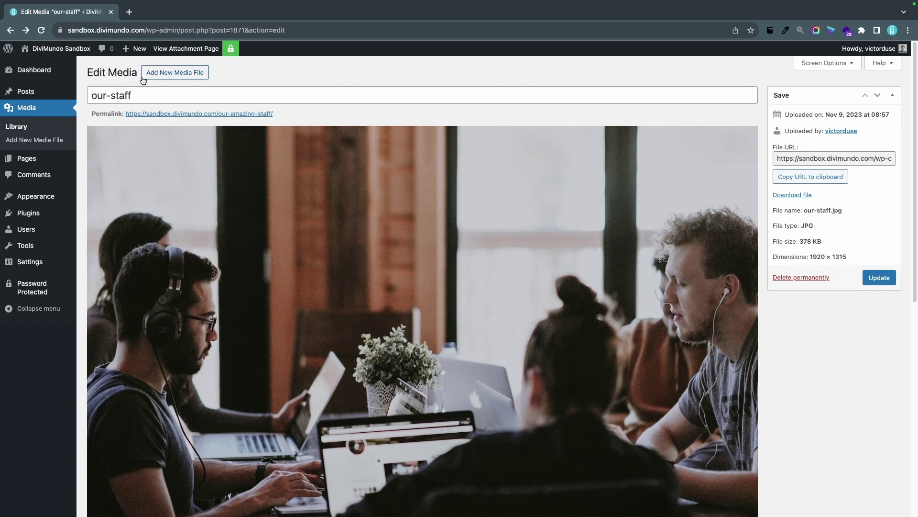
Open the Our staff page and delete '-2' from its permalink so it ends /our-staff/.
left_click(38, 157)
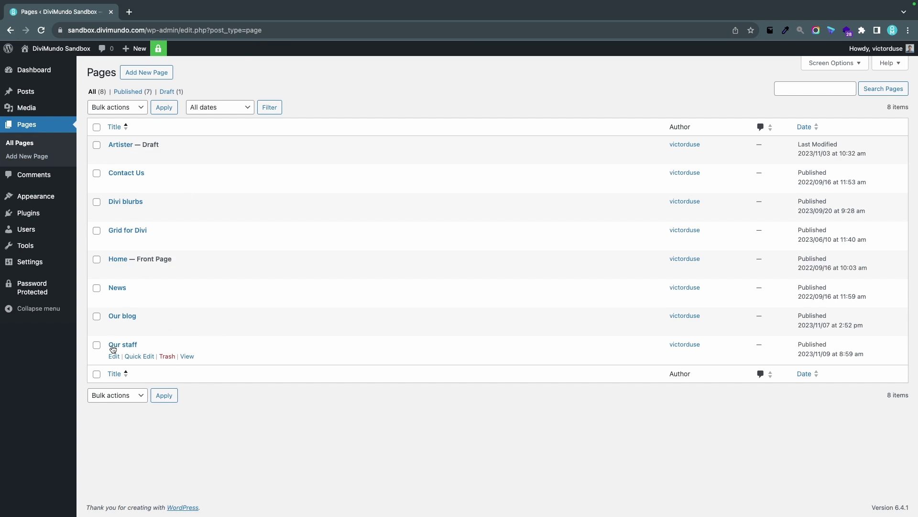
left_click(111, 344)
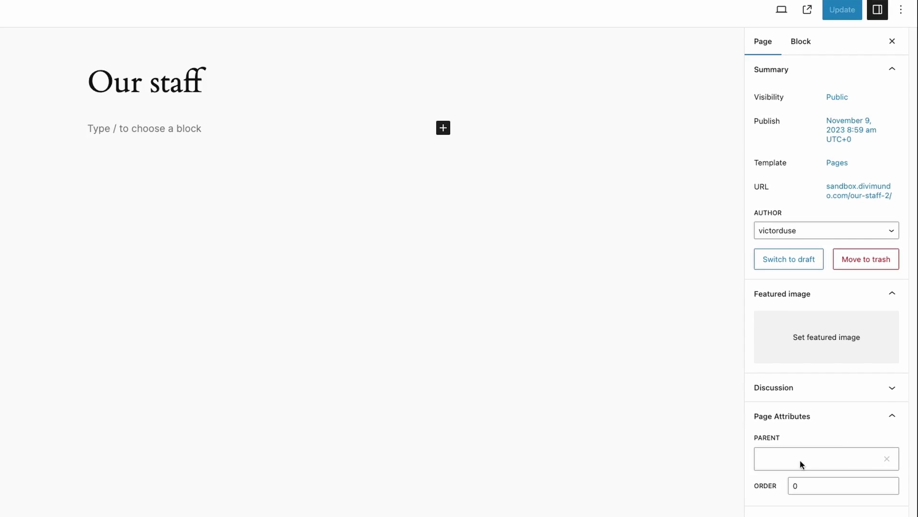
left_click(806, 150)
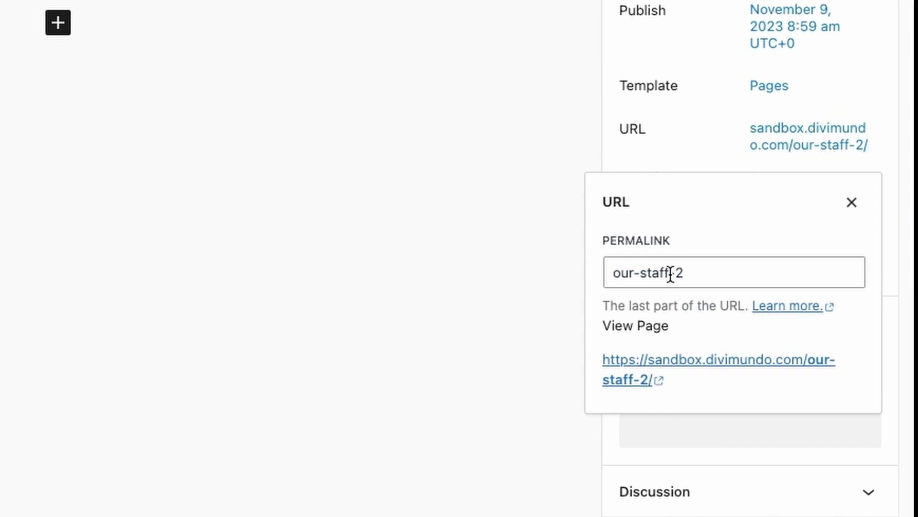
left_click_drag(671, 272, 740, 277)
key("BackSpace")
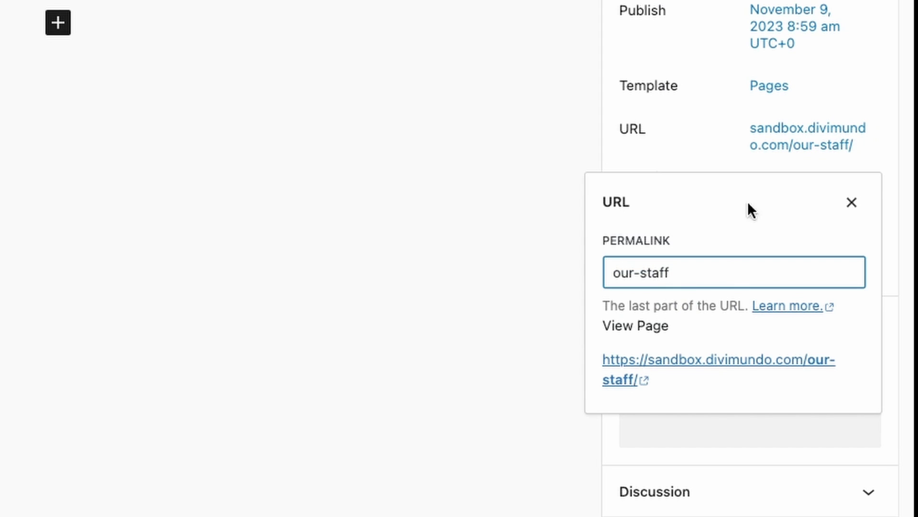
key("Return")
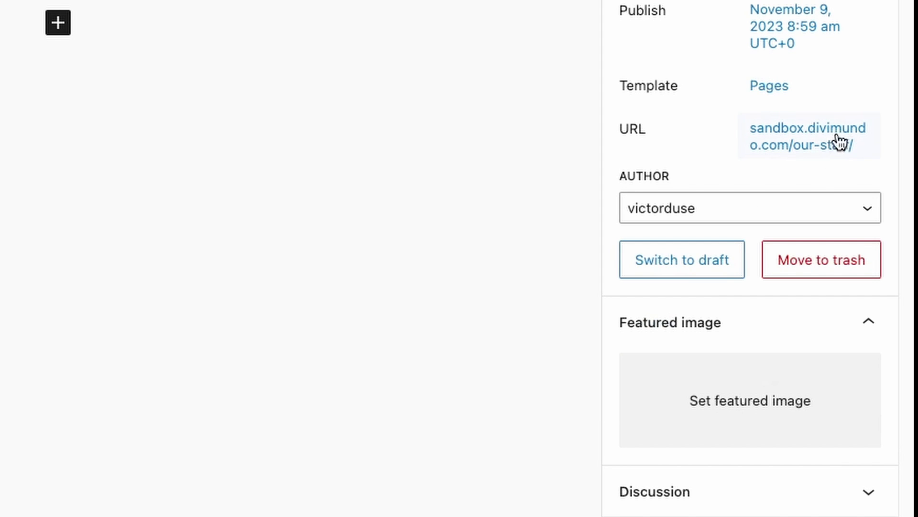
left_click(830, 151)
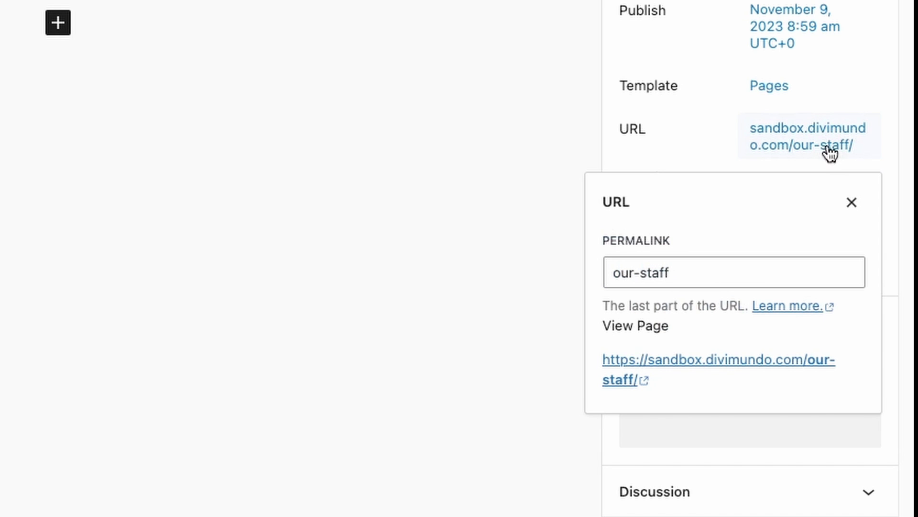
left_click(830, 151)
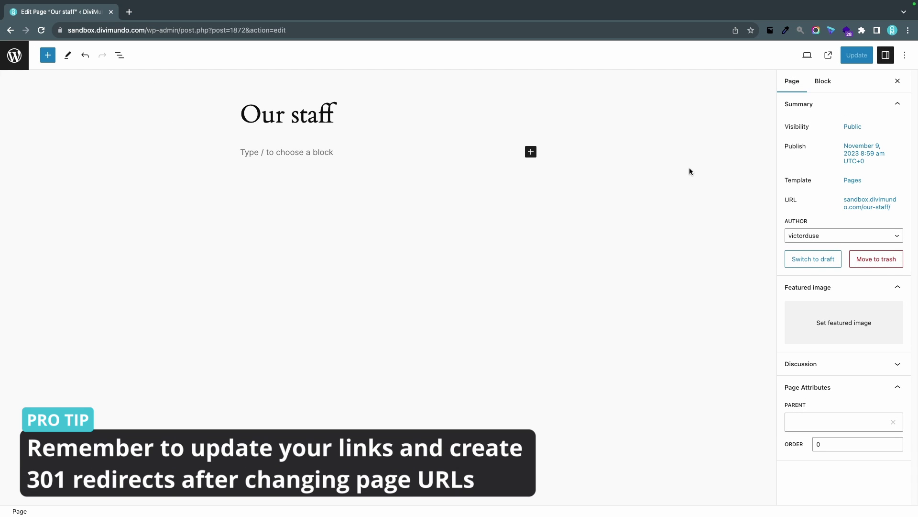
Exit the page editor and return to the All Pages list.
left_click(11, 66)
mouse_move(5, 71)
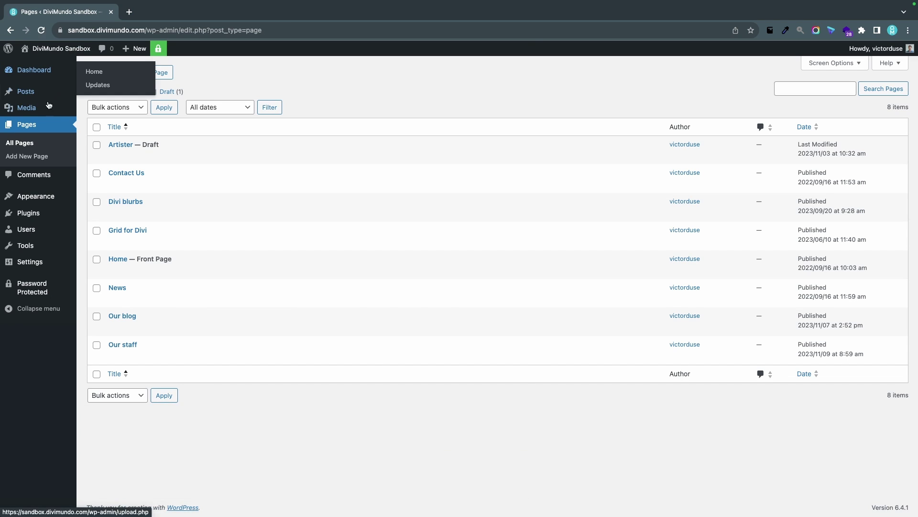
left_click(34, 123)
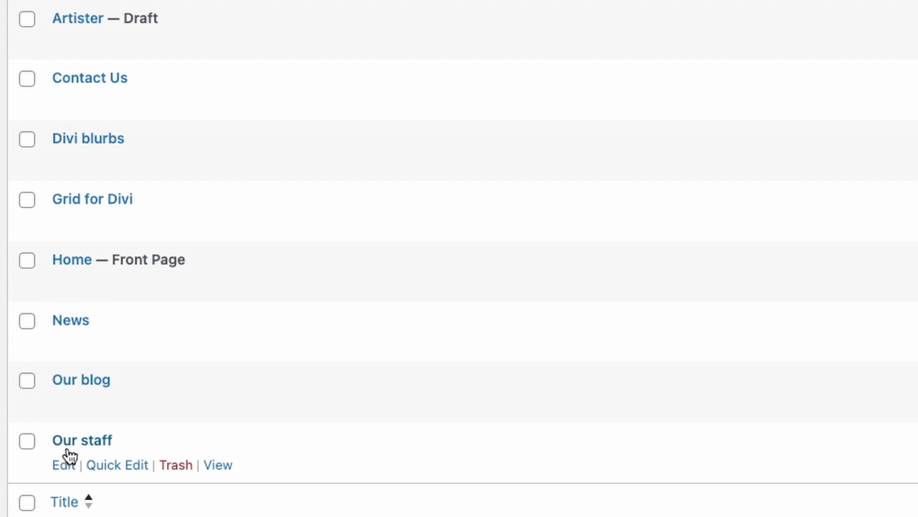
In Quick Edit for Our staff, change the slug to our-staff-dsdfsfs and update.
left_click(123, 472)
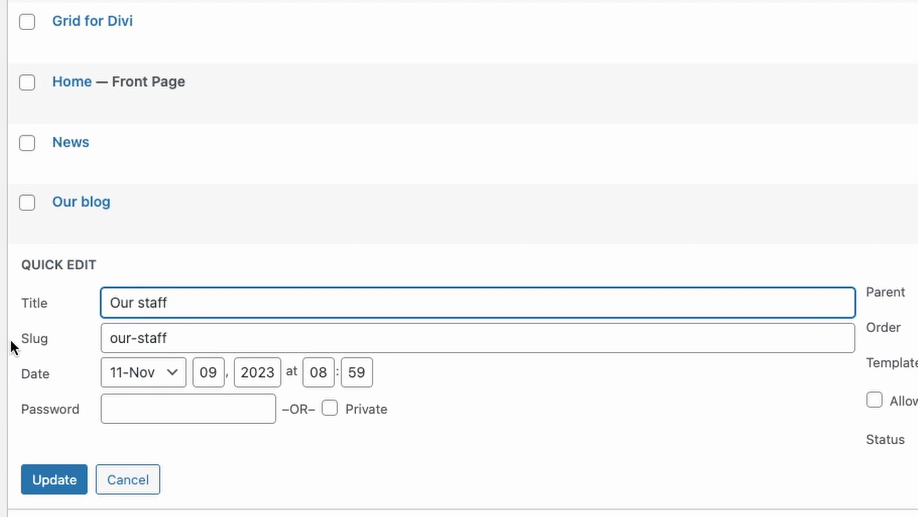
left_click(214, 342)
type("-dsdfsfs")
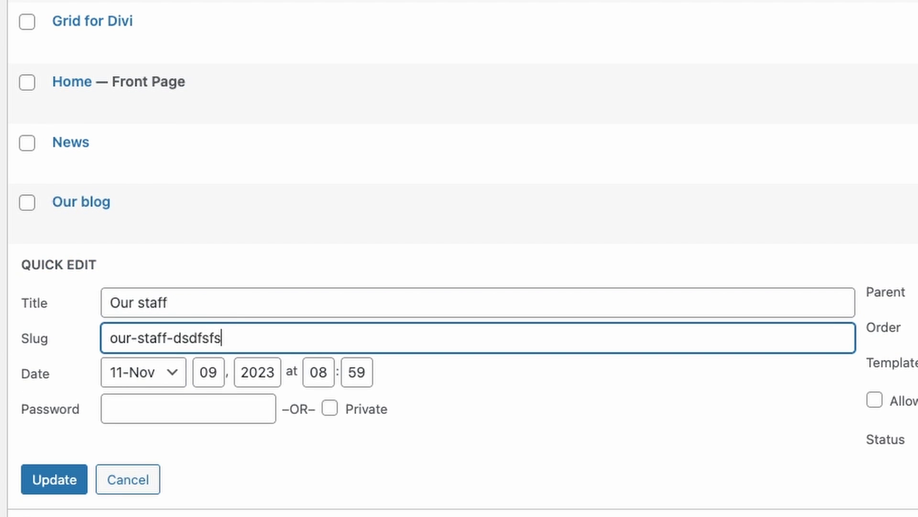
left_click(50, 479)
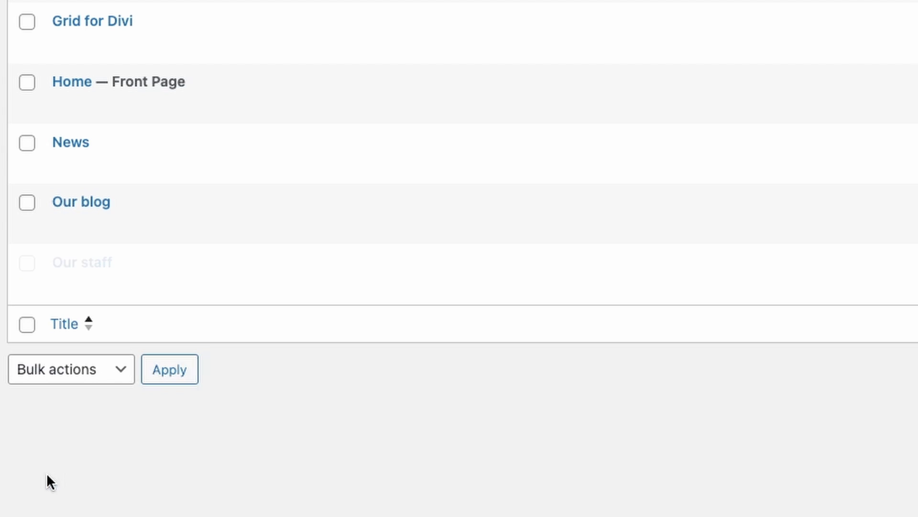